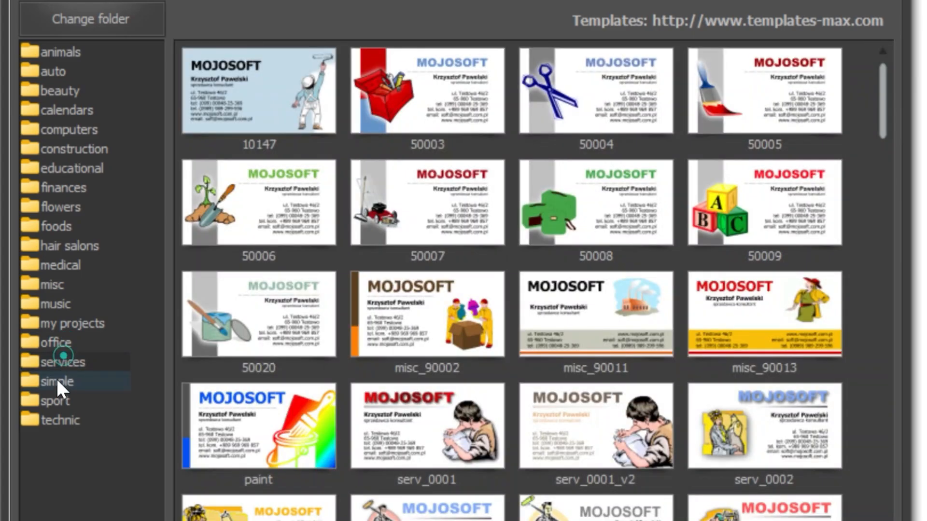
Browse the services, sport, technic and simple template categories.
{"action": "left_click", "coordinate": [55, 381]}
{"action": "left_click", "coordinate": [53, 400]}
{"action": "left_click", "coordinate": [53, 420]}
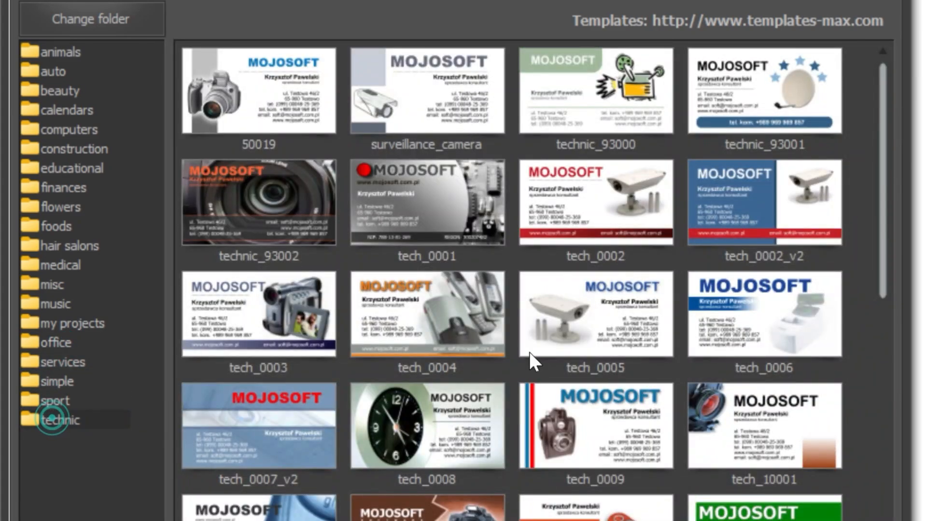
{"action": "scroll", "coordinate": [529, 362], "scroll_direction": "down", "scroll_amount": 5}
{"action": "scroll", "coordinate": [594, 331], "scroll_direction": "up", "scroll_amount": 1}
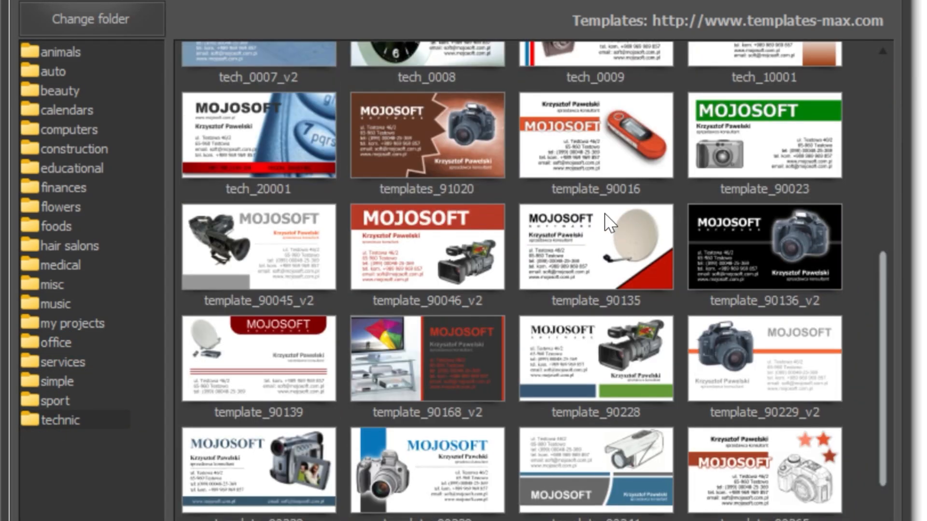
{"action": "left_click", "coordinate": [68, 389]}
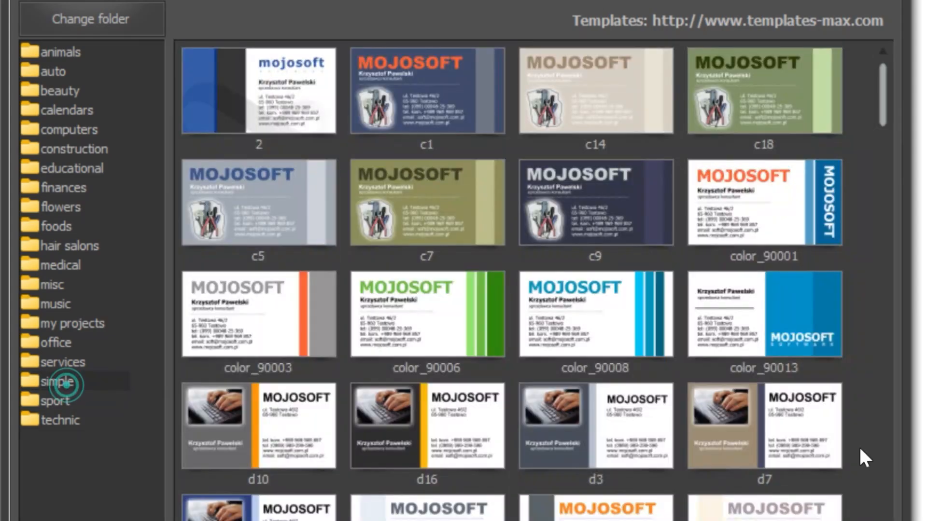
{"action": "scroll", "coordinate": [728, 329], "scroll_direction": "down", "scroll_amount": 10}
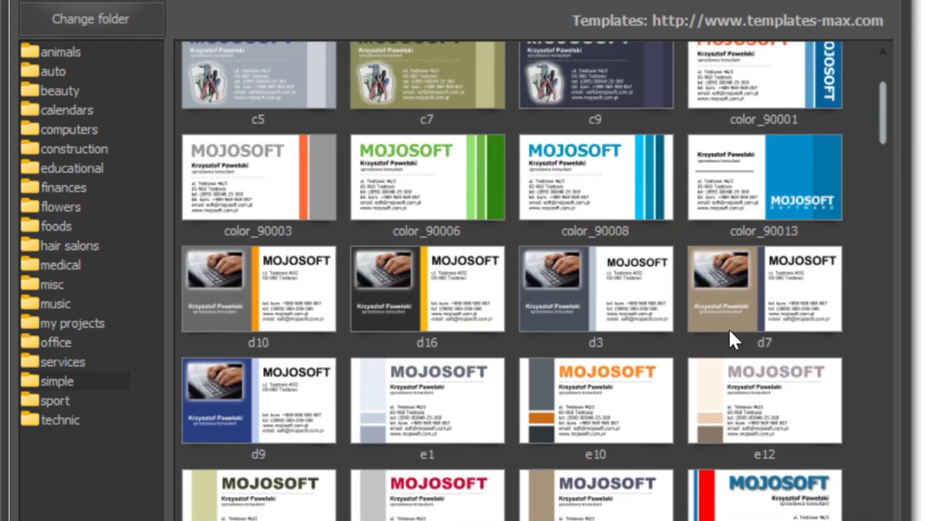
{"action": "scroll", "coordinate": [656, 348], "scroll_direction": "down", "scroll_amount": 3}
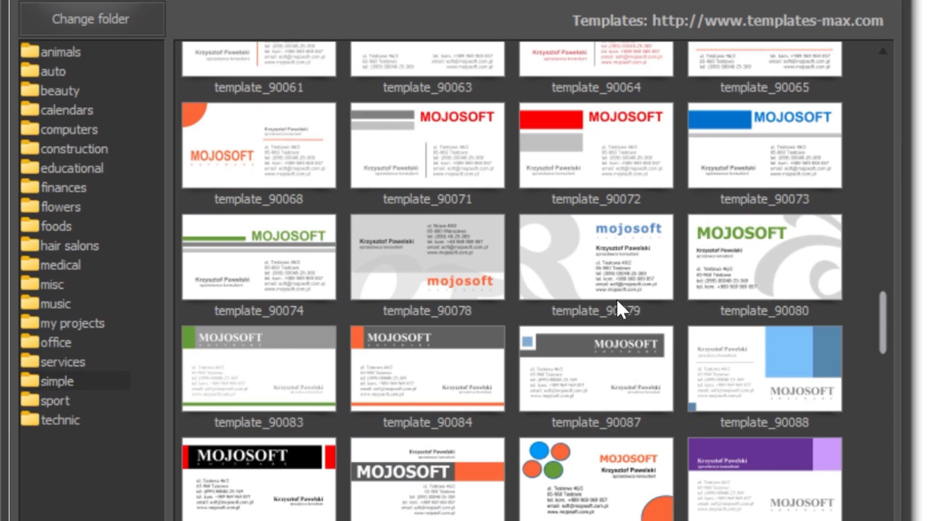
{"action": "scroll", "coordinate": [676, 290], "scroll_direction": "down", "scroll_amount": 2}
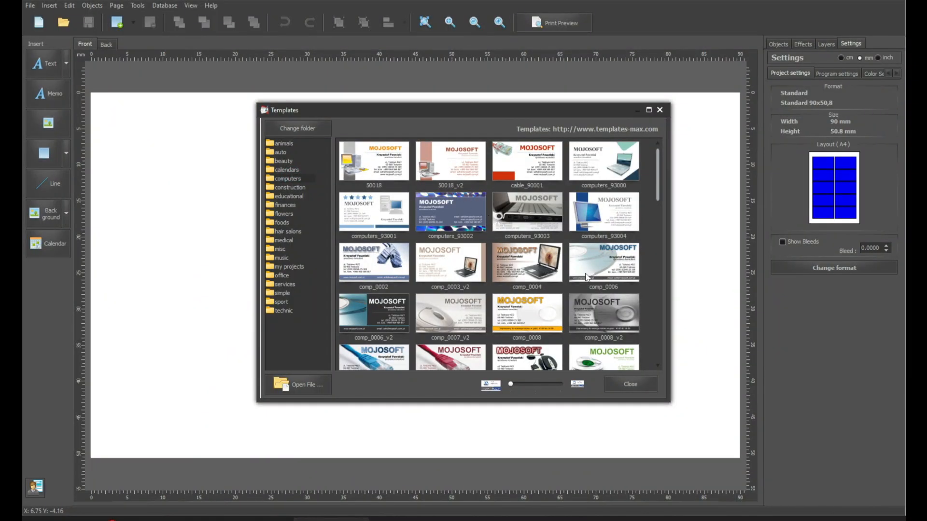
Switch to the computers category and scroll through its laptop card designs.
{"action": "left_click", "coordinate": [283, 178]}
{"action": "scroll", "coordinate": [626, 276], "scroll_direction": "down", "scroll_amount": 3}
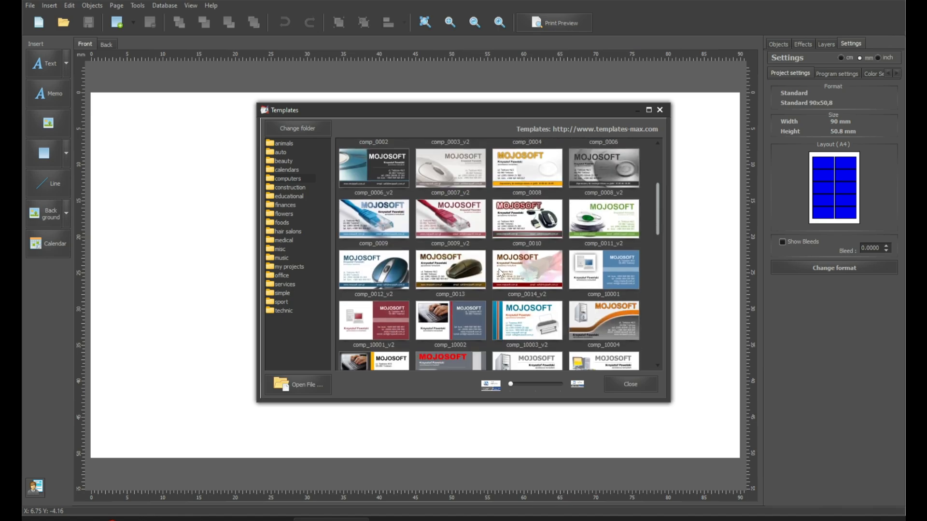
{"action": "scroll", "coordinate": [502, 266], "scroll_direction": "down", "scroll_amount": 10}
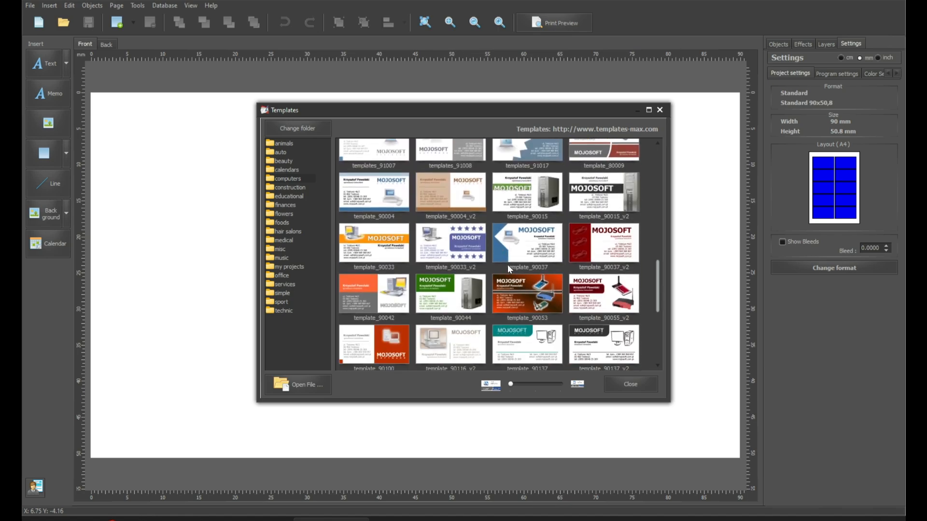
{"action": "scroll", "coordinate": [589, 337], "scroll_direction": "down", "scroll_amount": 3}
Load the comp_0004 laptop template and undo a trial move of the laptop picture.
{"action": "double_click", "coordinate": [521, 278]}
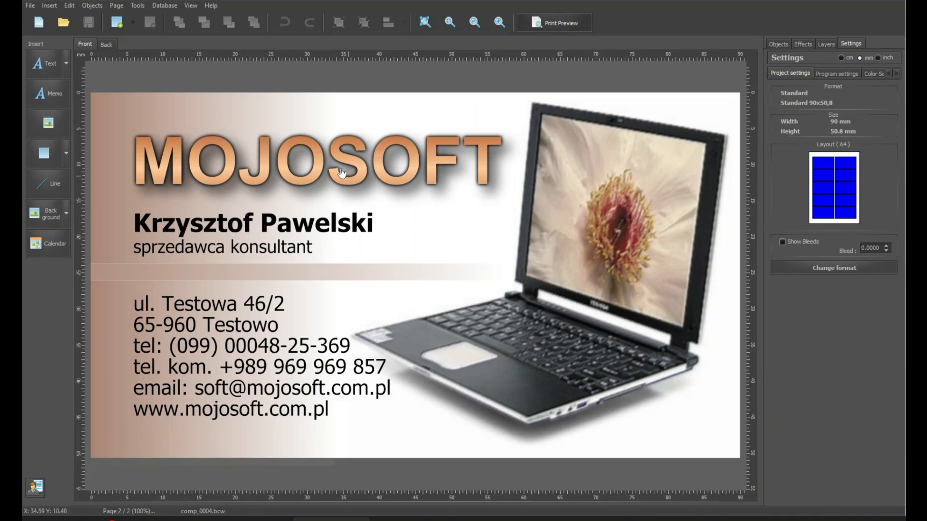
{"action": "left_click", "coordinate": [573, 239]}
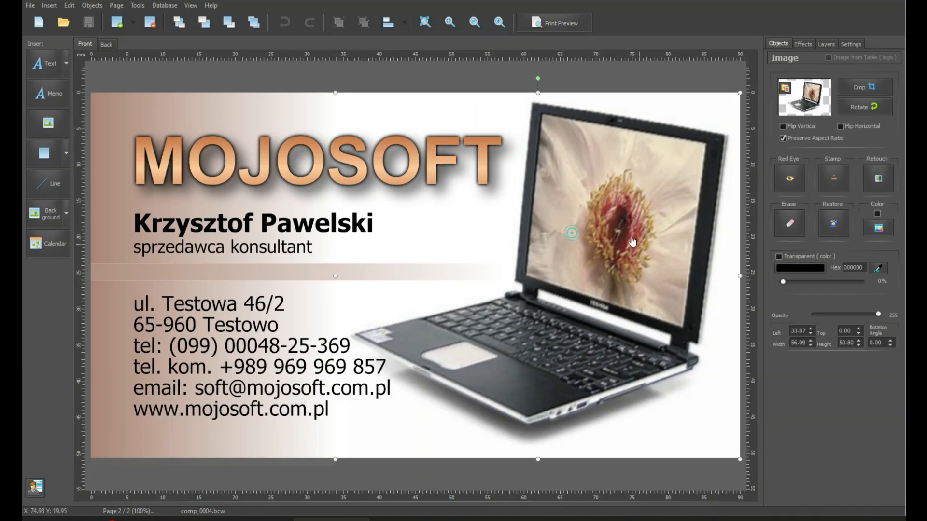
{"action": "left_click_drag", "start_coordinate": [633, 241], "coordinate": [589, 259]}
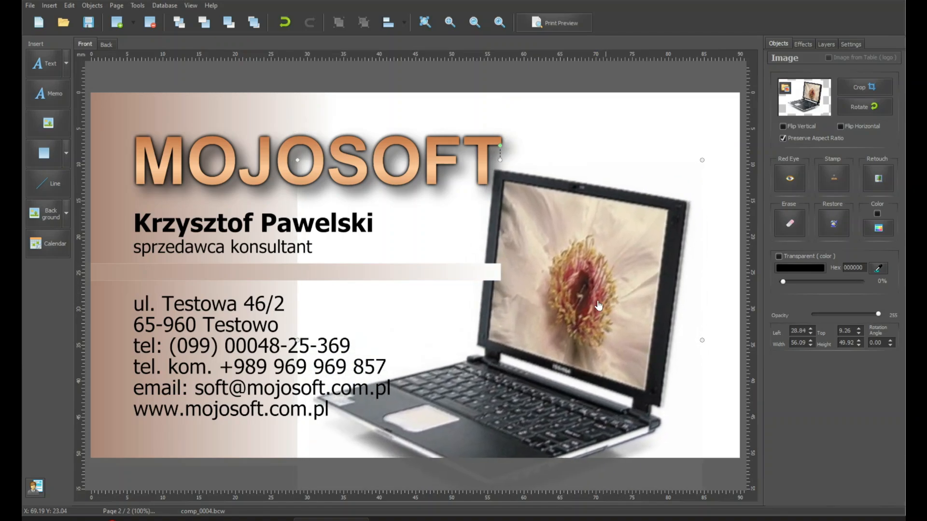
{"action": "key", "text": "ctrl+z"}
{"action": "left_click", "coordinate": [668, 200]}
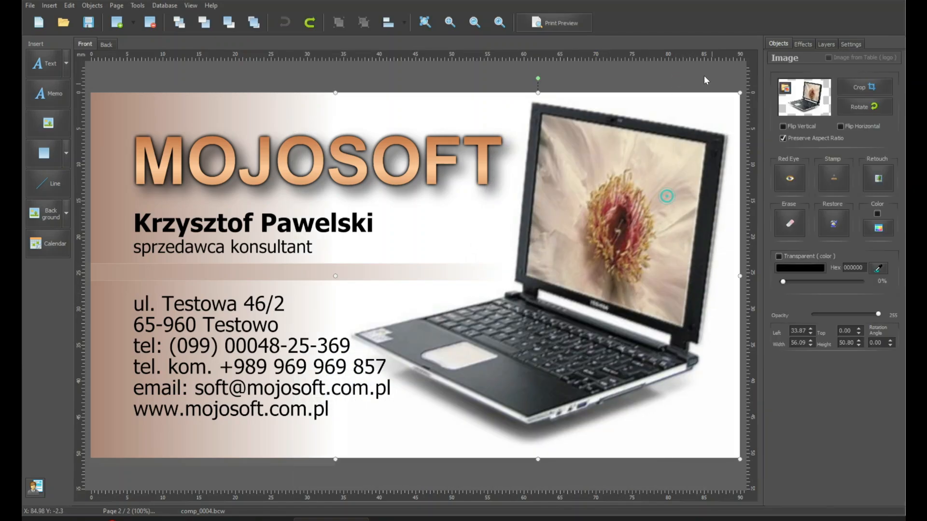
{"action": "left_click", "coordinate": [693, 79]}
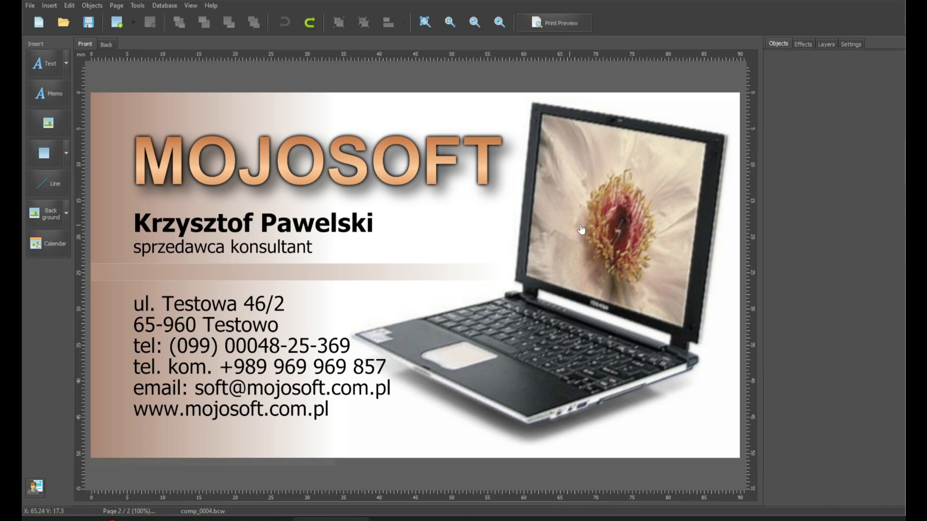
Retype the MOJOSOFT title as THE PRINTING SHOCK in the Bauhaus 93 font.
{"action": "left_click", "coordinate": [338, 155]}
{"action": "double_click", "coordinate": [339, 162]}
{"action": "key", "text": "Caps_Lock"}
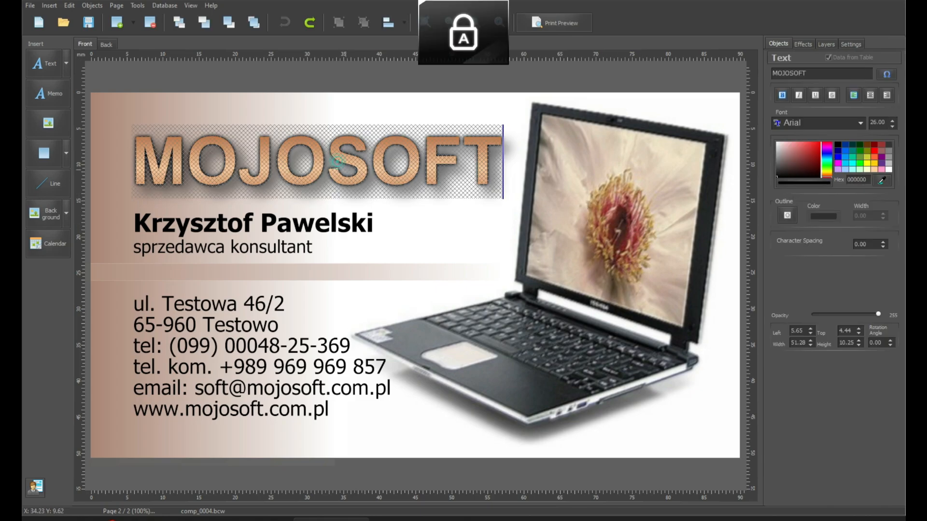
{"action": "type", "text": "THE PRINTING SHOCK"}
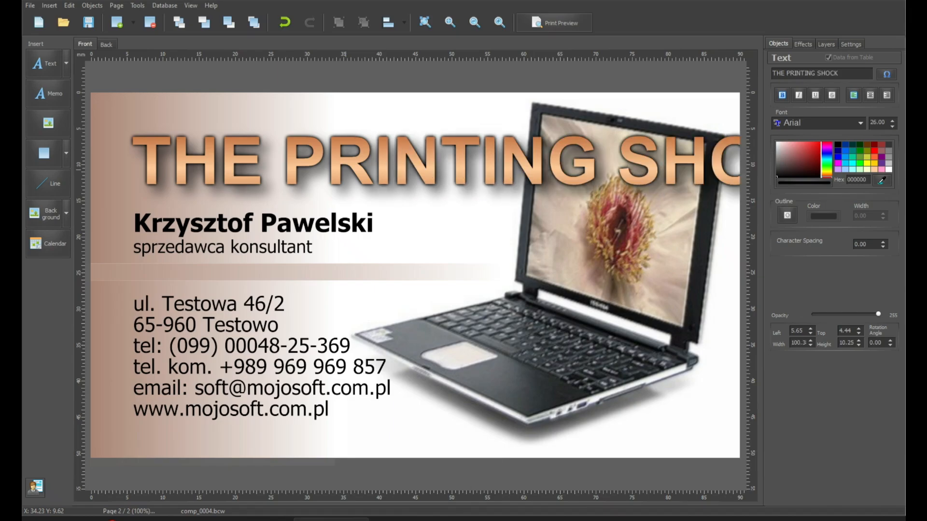
{"action": "left_click", "coordinate": [818, 122]}
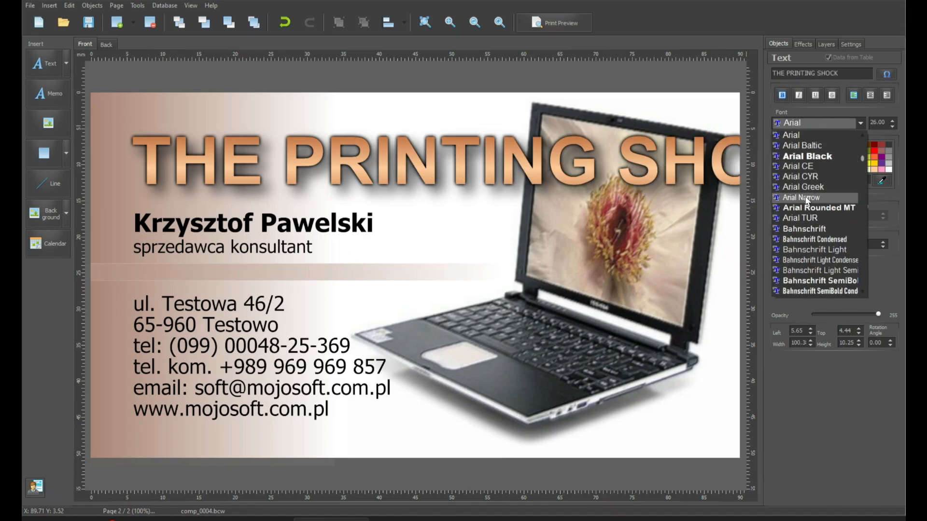
{"action": "scroll", "coordinate": [805, 199], "scroll_direction": "down", "scroll_amount": 2}
{"action": "left_click", "coordinate": [806, 291]}
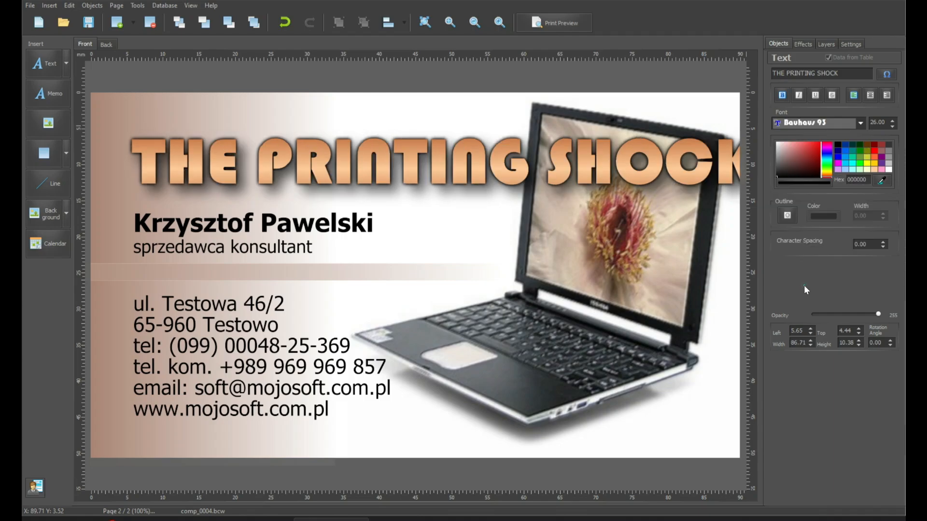
Reduce the title's font size, narrow it to end before the laptop, and lower it slightly.
{"action": "left_click", "coordinate": [706, 159]}
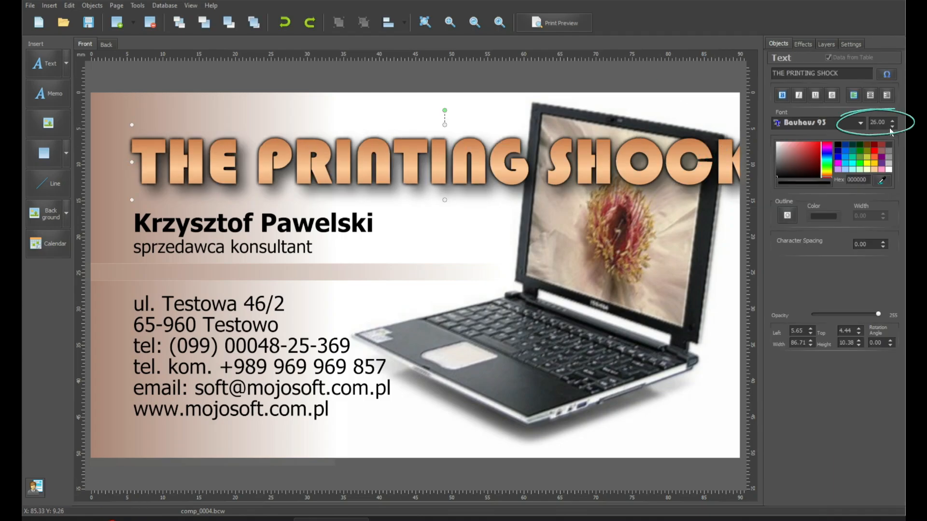
{"action": "left_click", "coordinate": [893, 127]}
{"action": "left_click", "coordinate": [893, 126]}
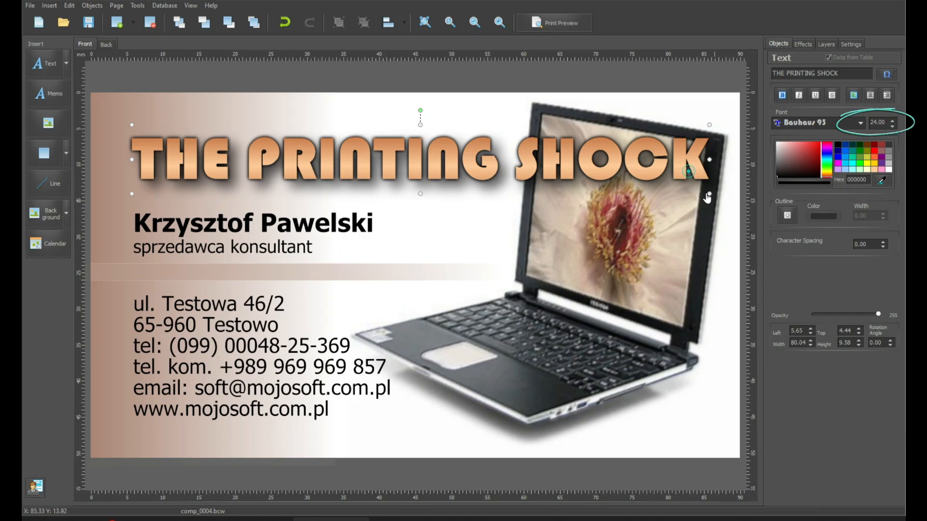
{"action": "left_click_drag", "start_coordinate": [709, 195], "coordinate": [637, 190]}
{"action": "left_click_drag", "start_coordinate": [589, 169], "coordinate": [589, 187]}
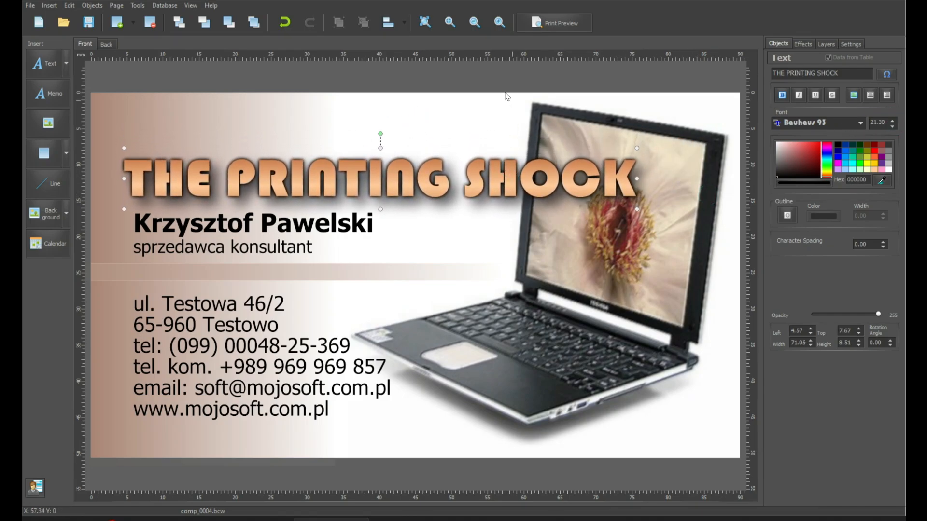
{"action": "left_click", "coordinate": [504, 85]}
{"action": "left_click", "coordinate": [332, 213]}
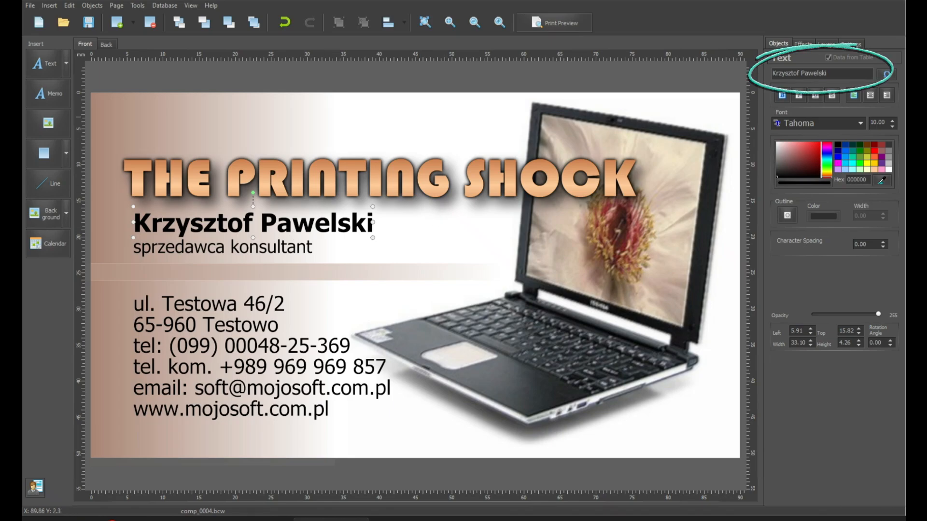
Replace the name line with the person's name and the job title with 'computer technician'.
{"action": "key", "text": "BackSpace"}
{"action": "key", "text": "BackSpace"}
{"action": "key", "text": "BackSpace"}
{"action": "key", "text": "BackSpace"}
{"action": "key", "text": "BackSpace"}
{"action": "key", "text": "BackSpace"}
{"action": "key", "text": "BackSpace"}
{"action": "key", "text": "BackSpace"}
{"action": "key", "text": "BackSpace"}
{"action": "key", "text": "BackSpace"}
{"action": "key", "text": "BackSpace"}
{"action": "key", "text": "BackSpace"}
{"action": "key", "text": "BackSpace"}
{"action": "key", "text": "BackSpace"}
{"action": "key", "text": "BackSpace"}
{"action": "key", "text": "BackSpace"}
{"action": "key", "text": "BackSpace"}
{"action": "key", "text": "BackSpace"}
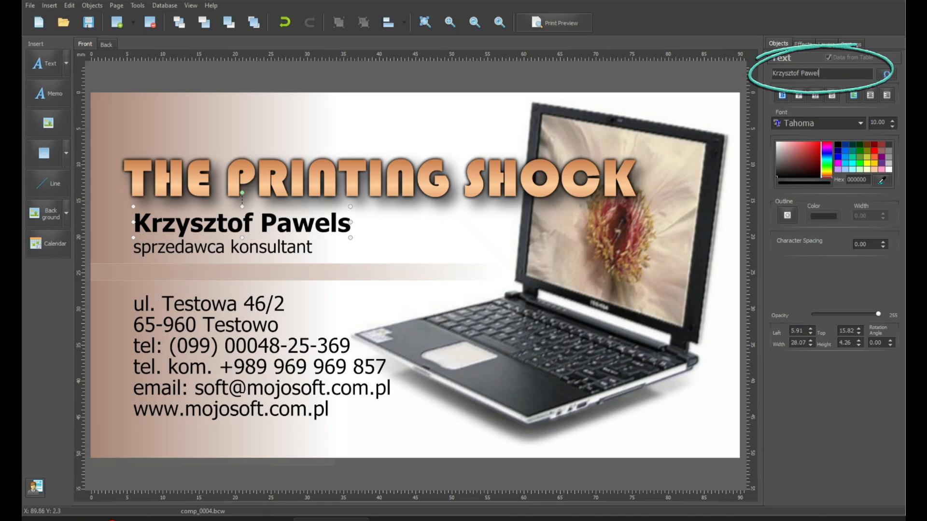
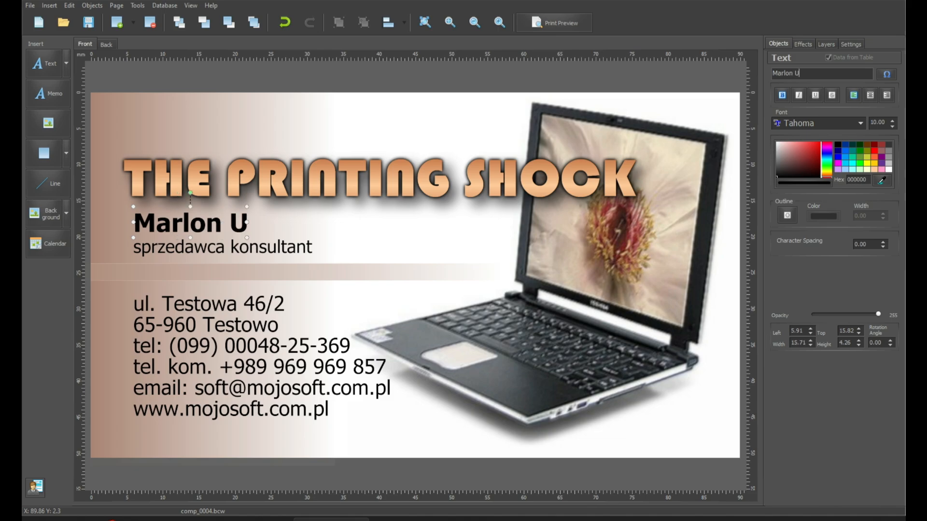
{"action": "left_click", "coordinate": [274, 244]}
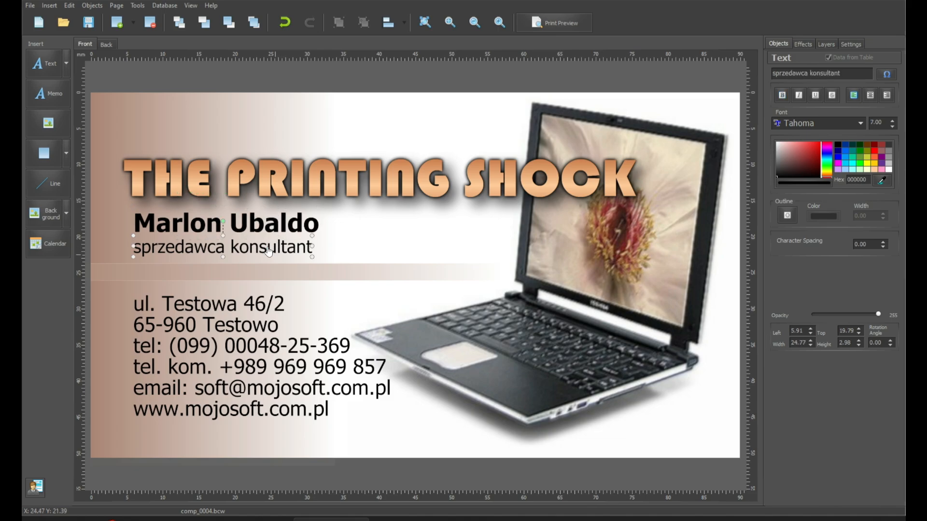
{"action": "double_click", "coordinate": [825, 73]}
{"action": "key", "text": "ctrl+a"}
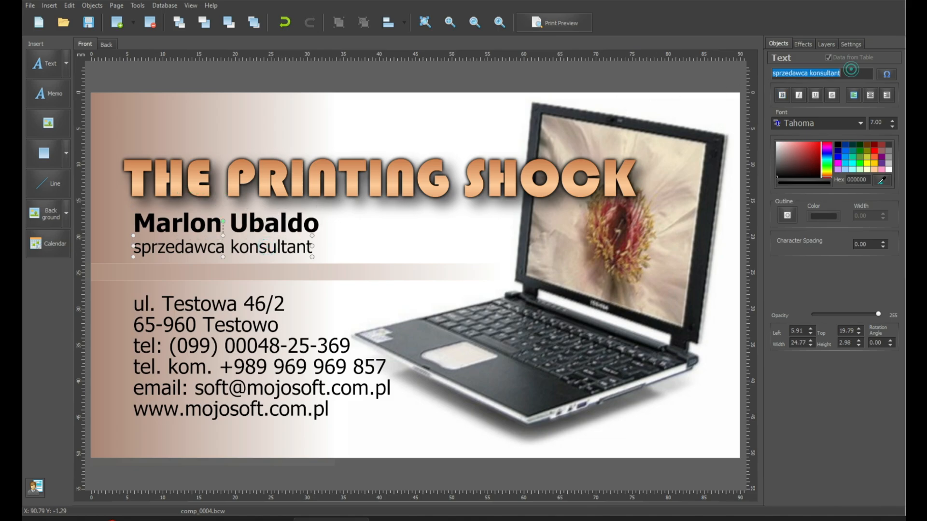
{"action": "type", "text": "comput"}
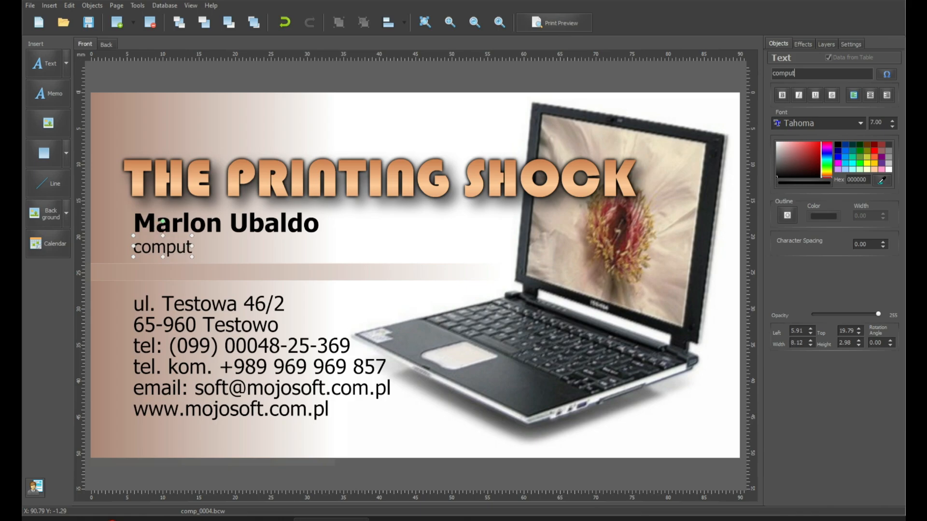
{"action": "type", "text": "er technician"}
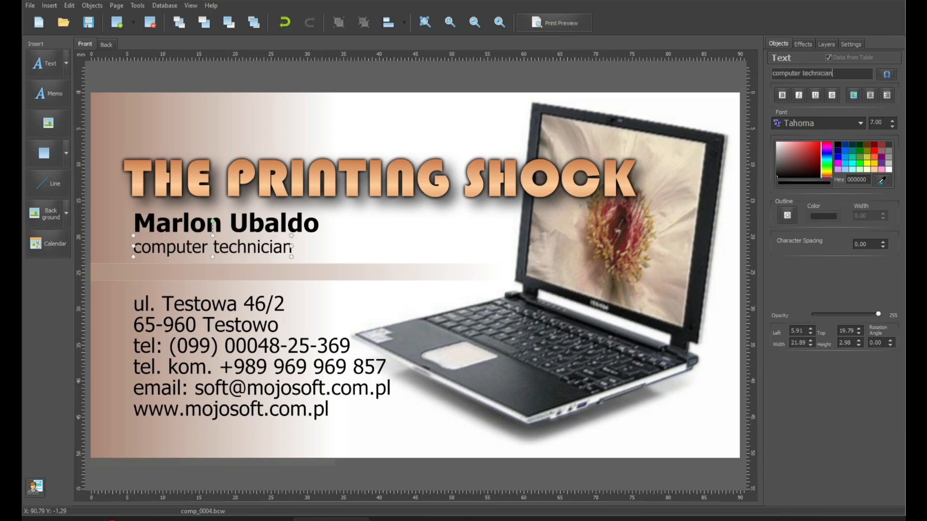
Enter the new mobile number, landline number and shop address in the next three lines.
{"action": "left_click", "coordinate": [245, 308]}
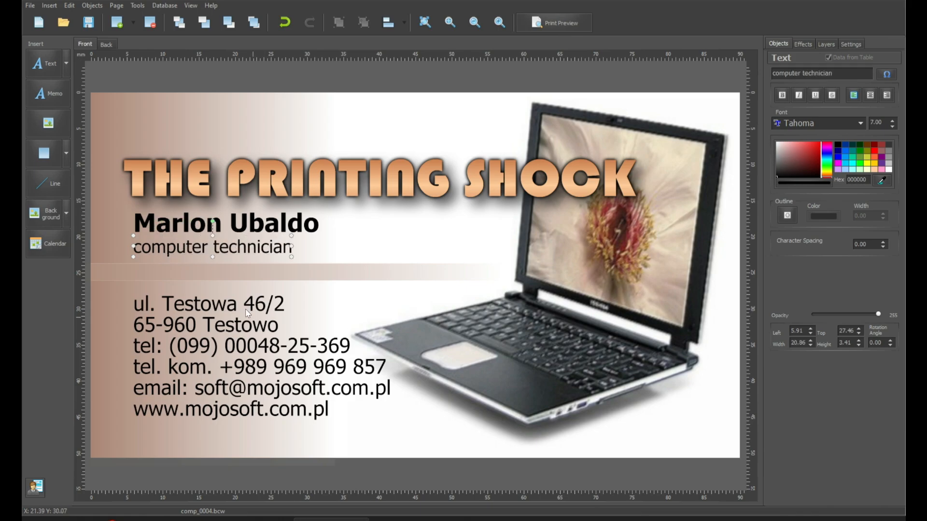
{"action": "triple_click", "coordinate": [836, 72]}
{"action": "type", "text": "09"}
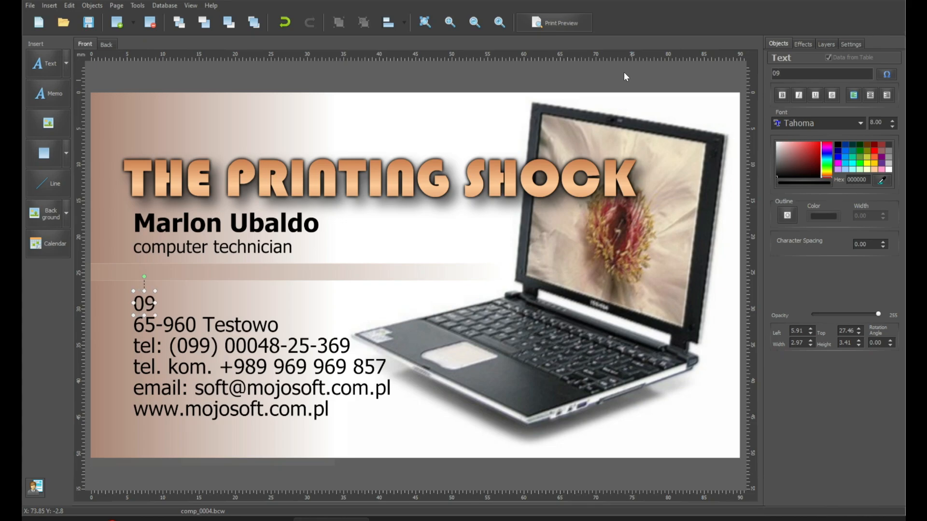
{"action": "type", "text": "123456789"}
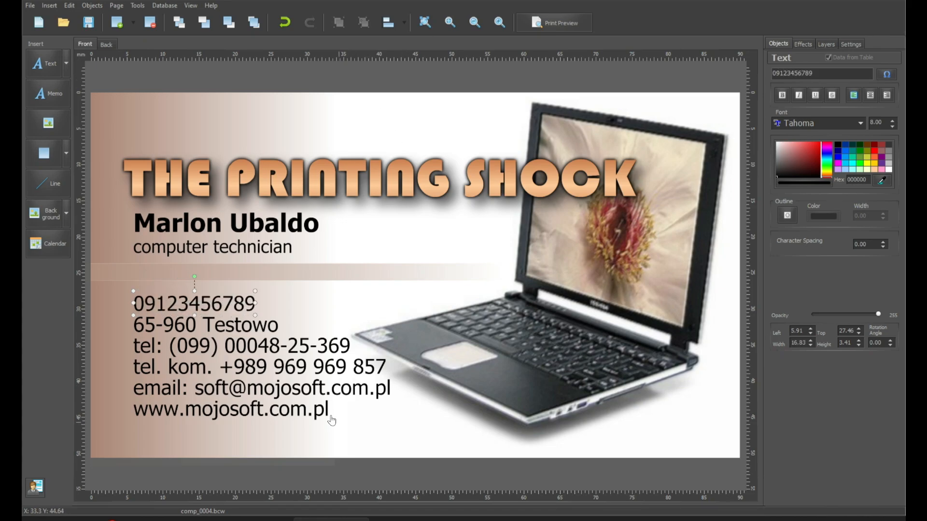
{"action": "left_click", "coordinate": [242, 329]}
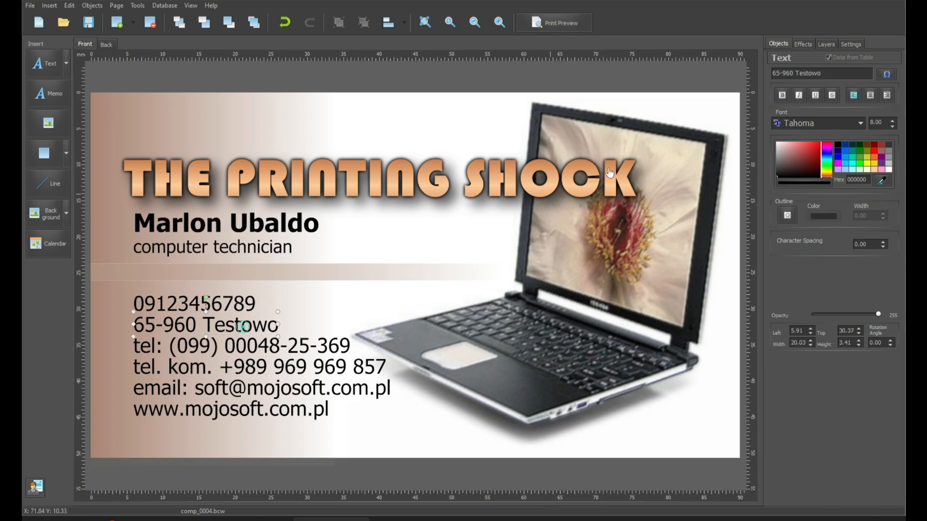
{"action": "left_click", "coordinate": [848, 71]}
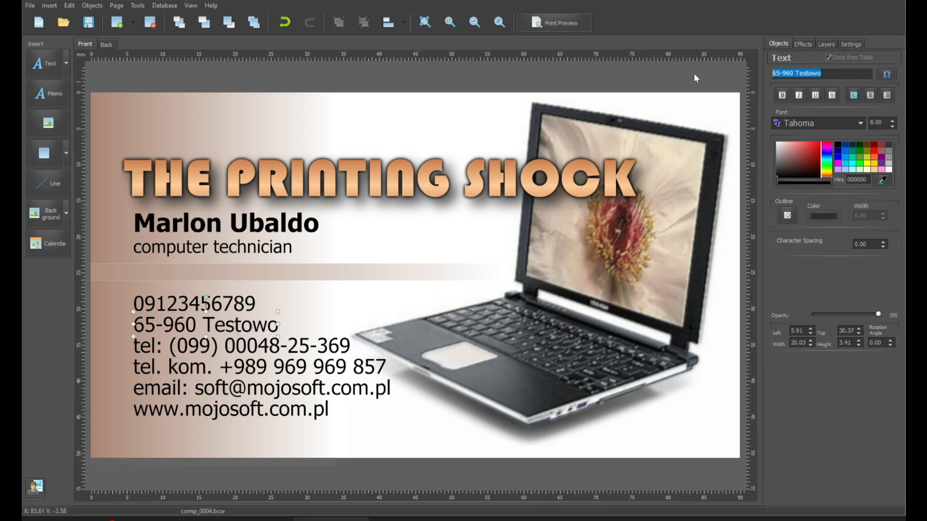
{"action": "type", "text": "888888"}
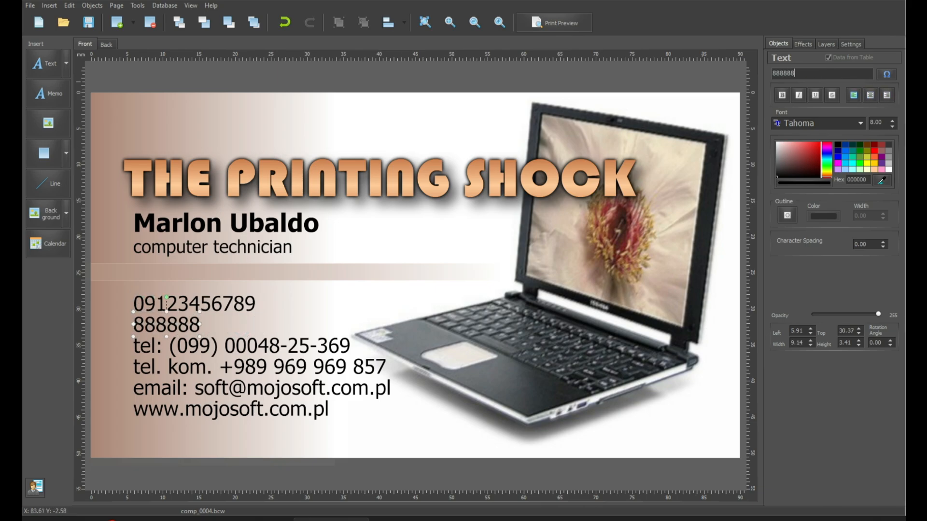
{"action": "type", "text": "88"}
{"action": "left_click", "coordinate": [251, 343]}
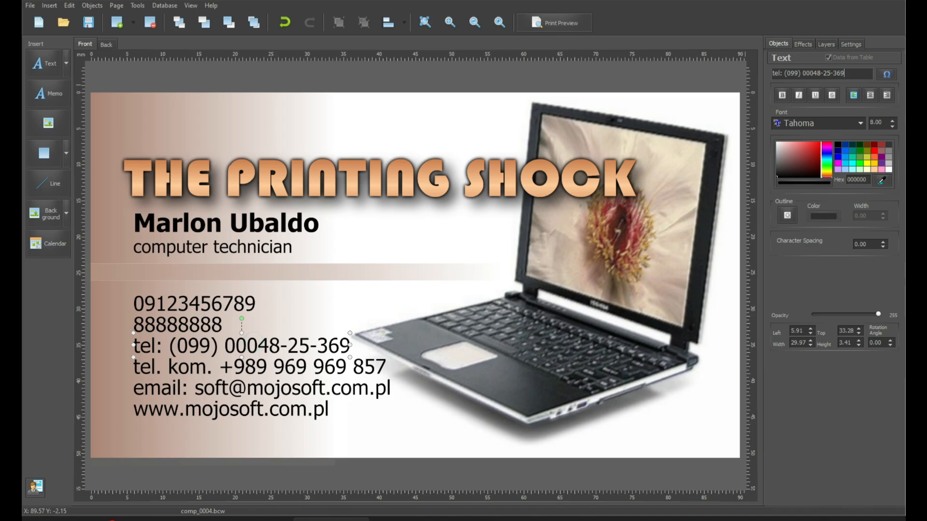
{"action": "left_click", "coordinate": [850, 72]}
{"action": "type", "text": "batasan "}
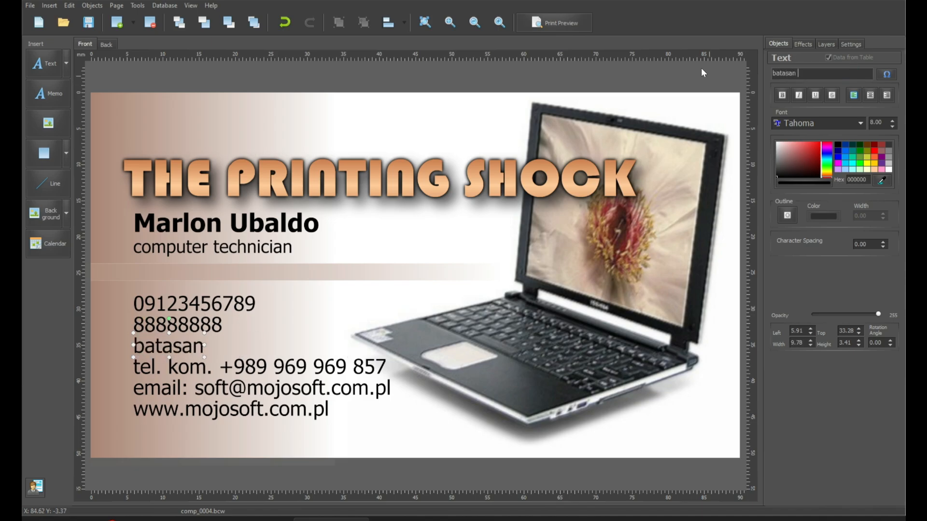
{"action": "type", "text": "hills, quezon city"}
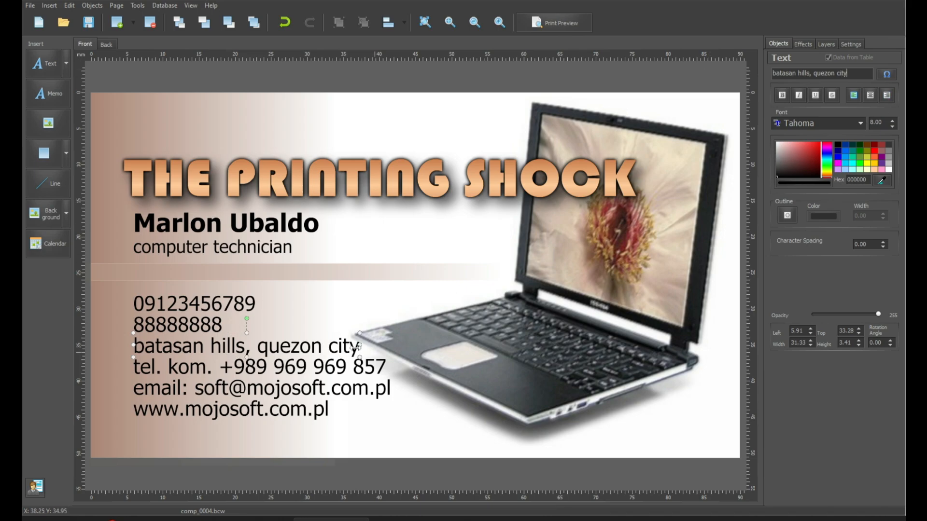
{"action": "left_click", "coordinate": [308, 369]}
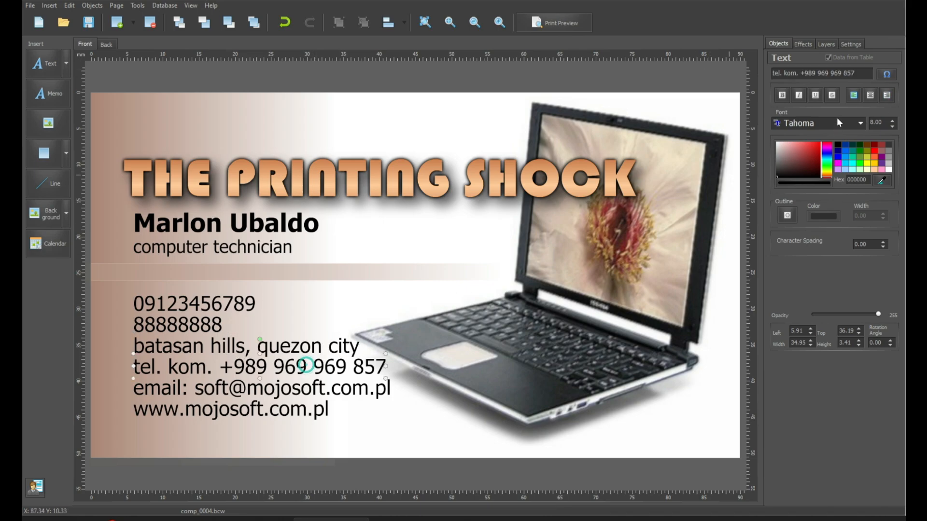
{"action": "triple_click", "coordinate": [862, 75]}
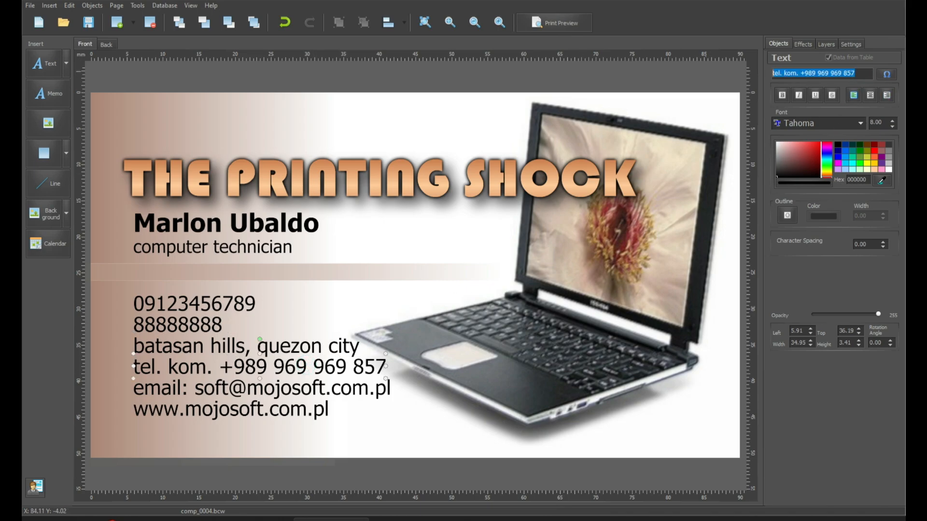
{"action": "type", "text": "www."}
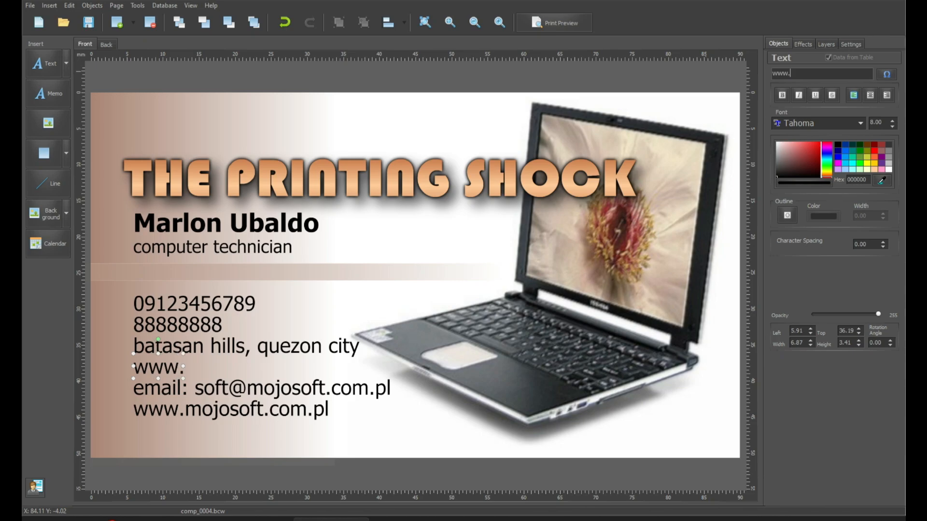
{"action": "type", "text": "fb.com/theprintingshock"}
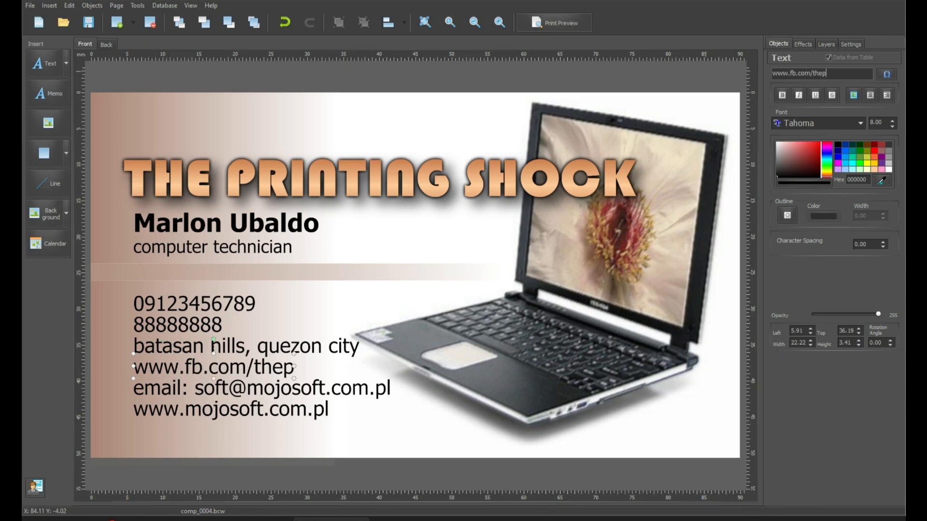
{"action": "left_click", "coordinate": [263, 386]}
{"action": "left_click_drag", "start_coordinate": [859, 74], "coordinate": [792, 74]}
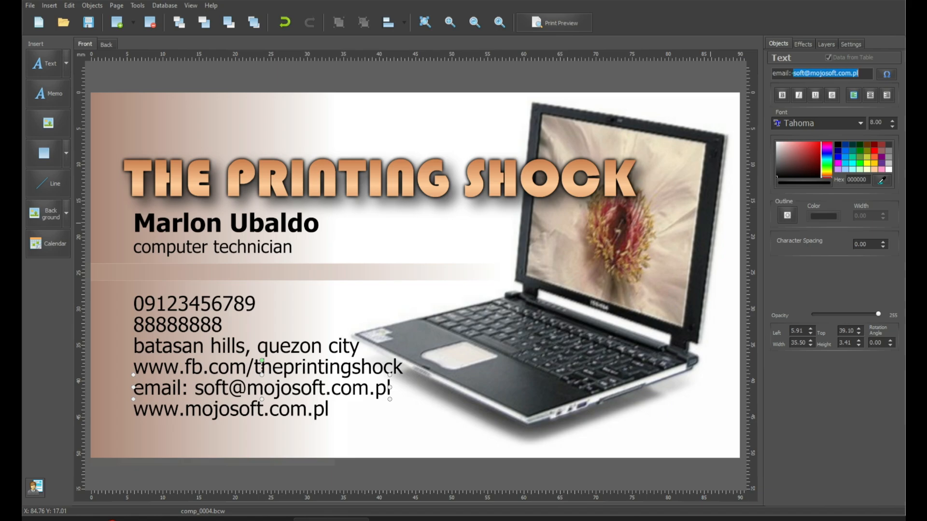
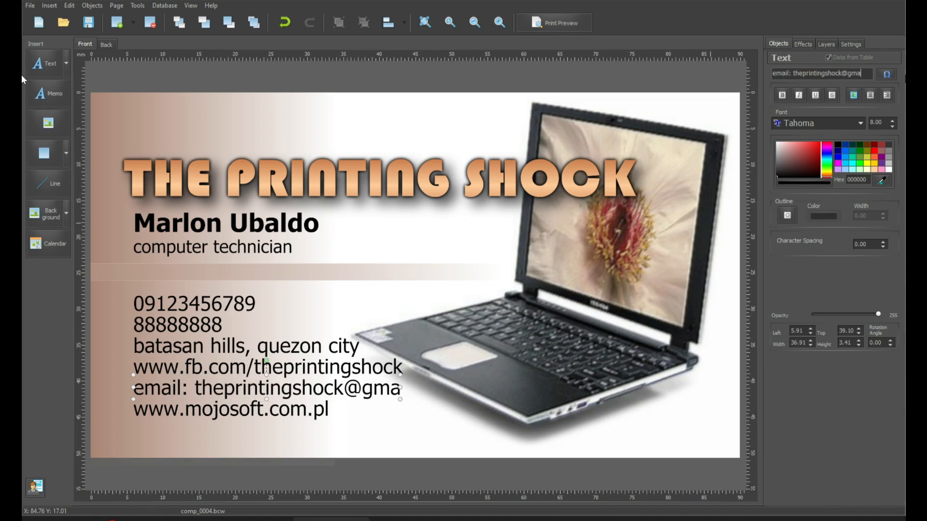
{"action": "left_click", "coordinate": [260, 410]}
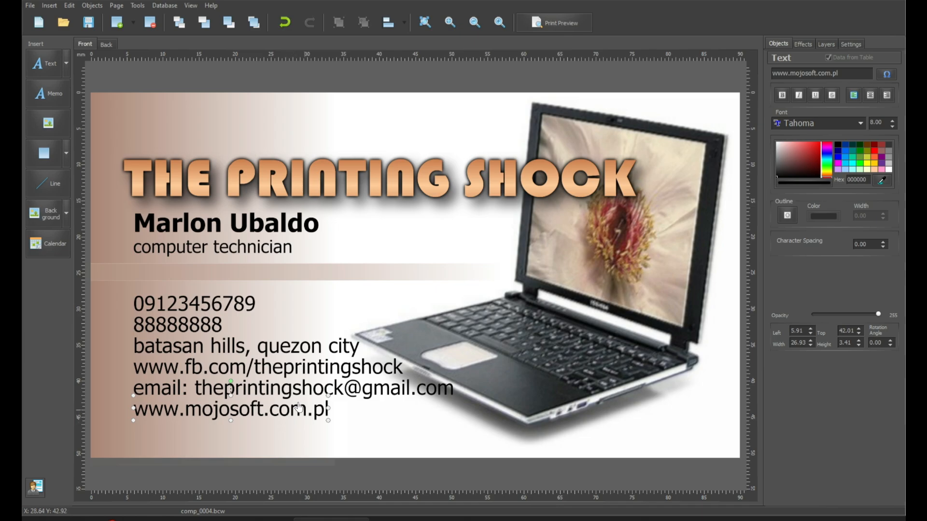
{"action": "triple_click", "coordinate": [811, 73]}
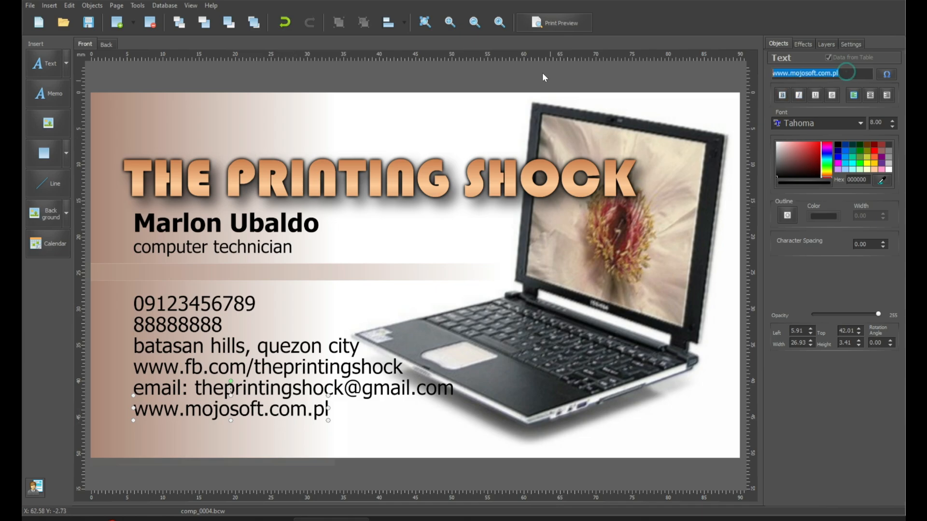
{"action": "type", "text": "youtube: wwww"}
{"action": "key", "text": "BackSpace"}
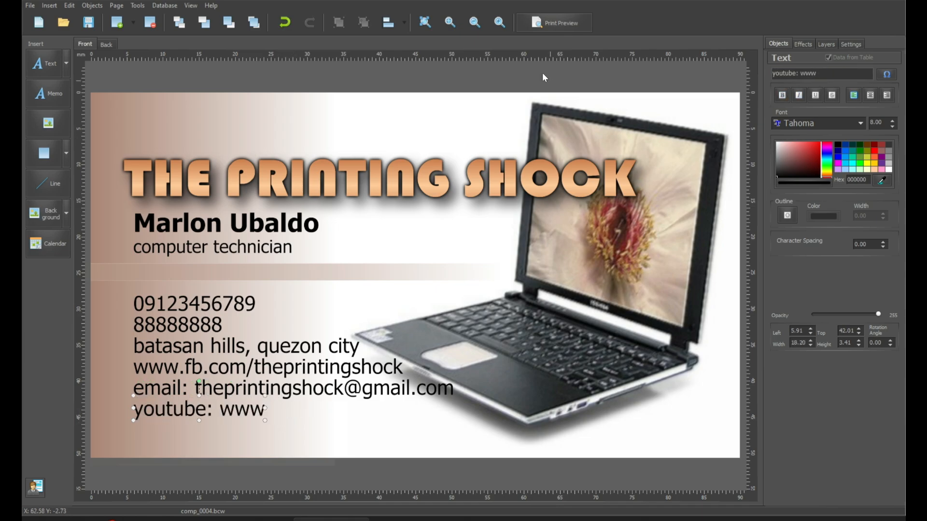
{"action": "type", "text": ".youtube.com/"}
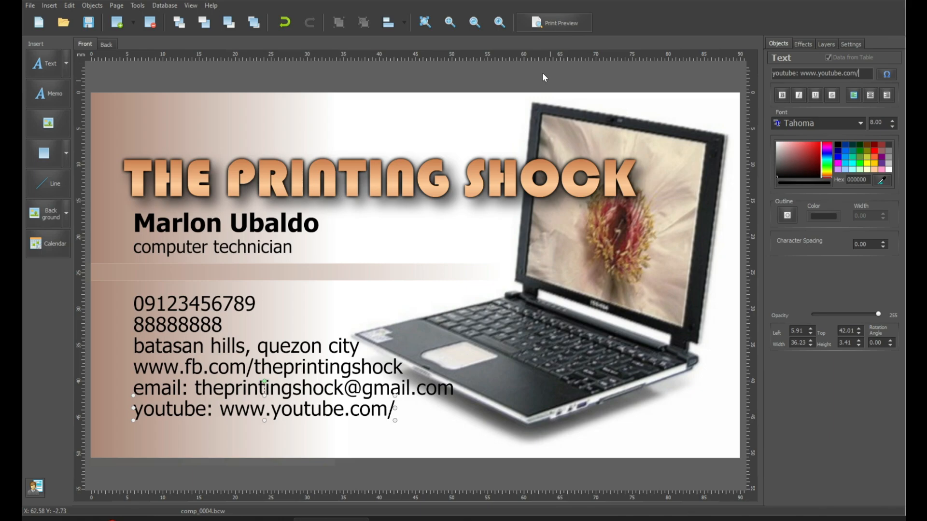
{"action": "type", "text": "theprintingshock"}
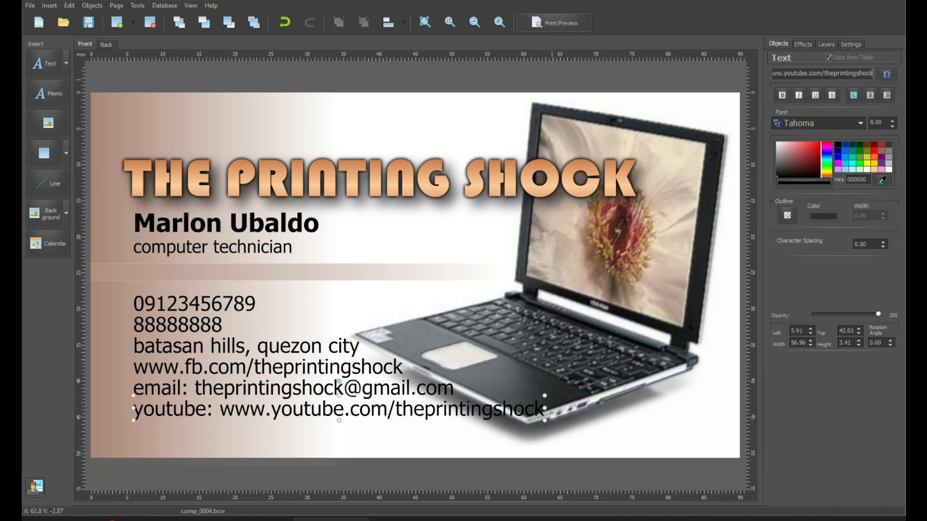
{"action": "left_click", "coordinate": [557, 76]}
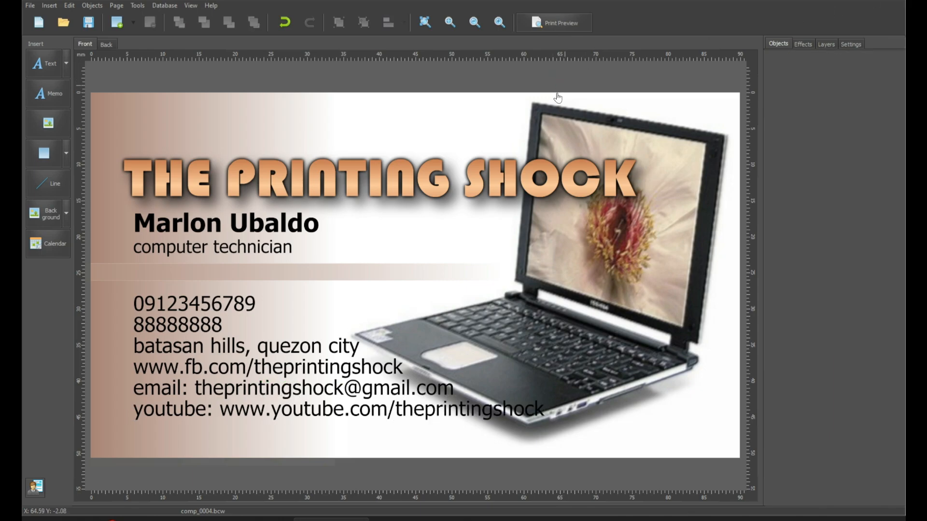
{"action": "left_click", "coordinate": [540, 193]}
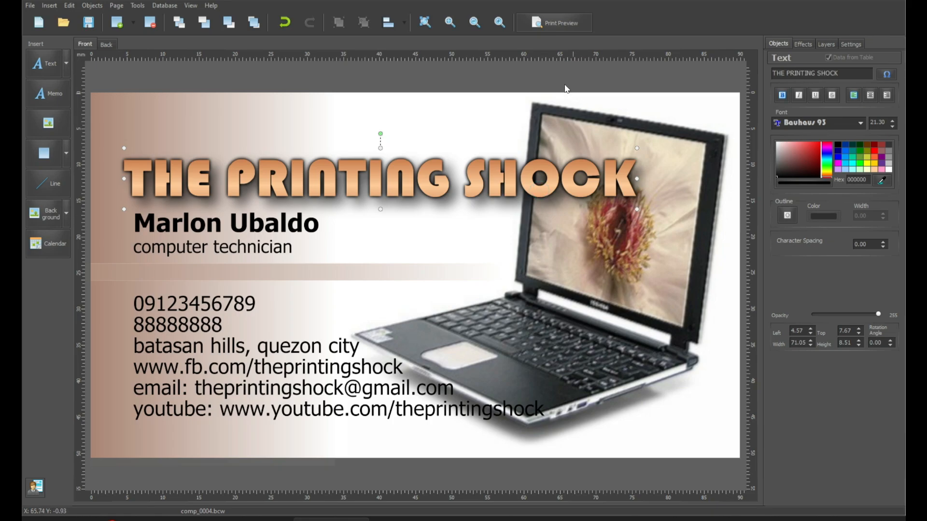
{"action": "left_click", "coordinate": [553, 24]}
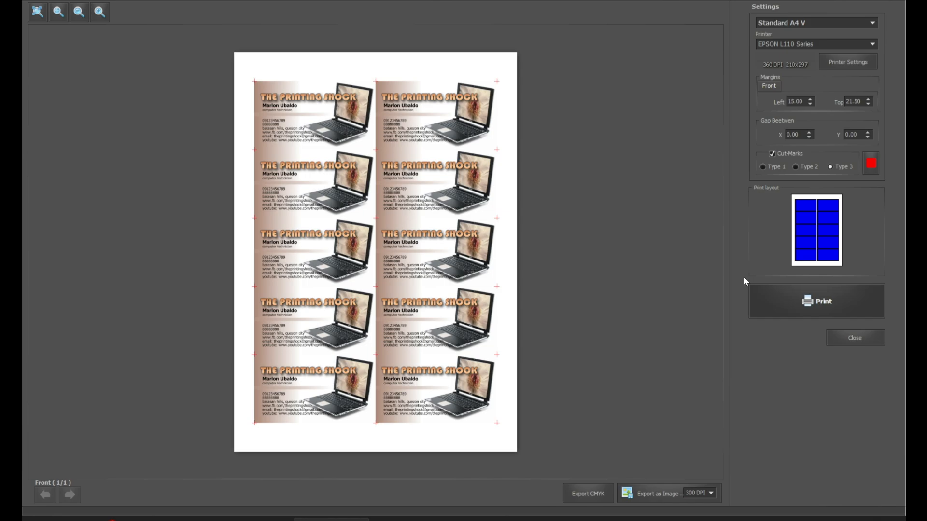
{"action": "left_click", "coordinate": [854, 337]}
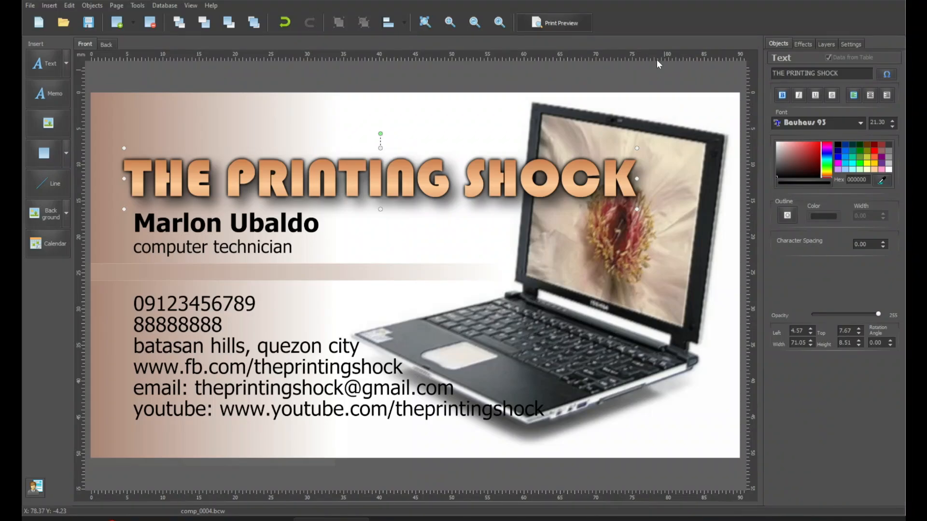
{"action": "left_click", "coordinate": [525, 66]}
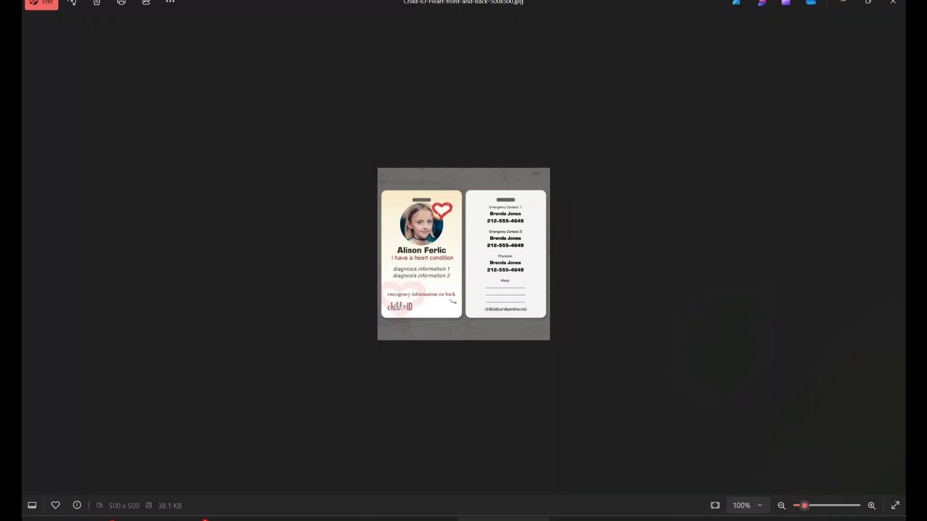
Zoom into the heart-condition child ID card picture to study its front and back.
{"action": "scroll", "coordinate": [593, 210], "scroll_direction": "up", "scroll_amount": 4}
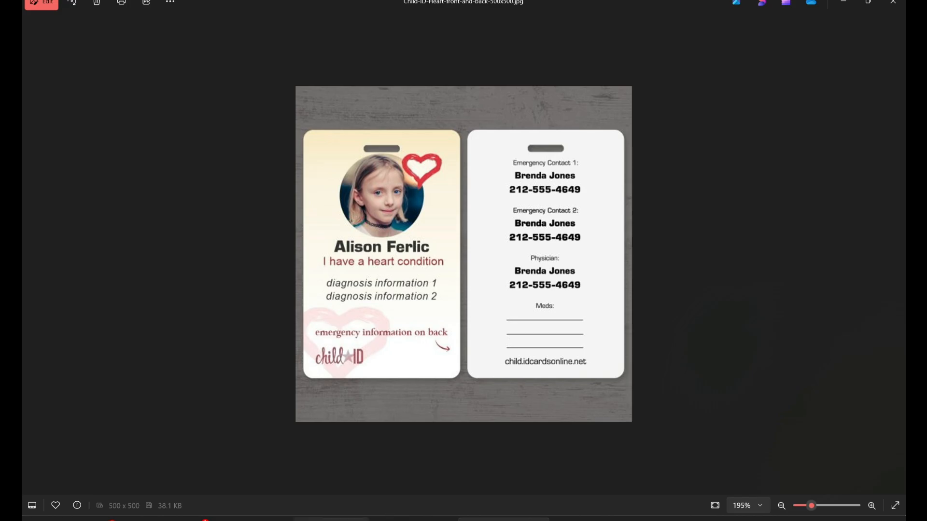
Delete the left brown gradient panel and the horizontal gradient stripe for a white card.
{"action": "left_click", "coordinate": [331, 520]}
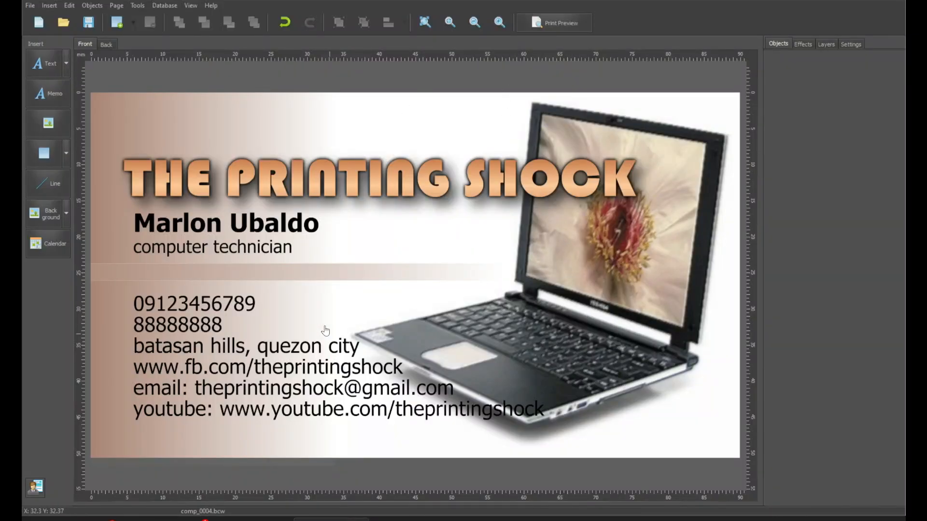
{"action": "left_click", "coordinate": [117, 120]}
{"action": "left_click", "coordinate": [117, 123]}
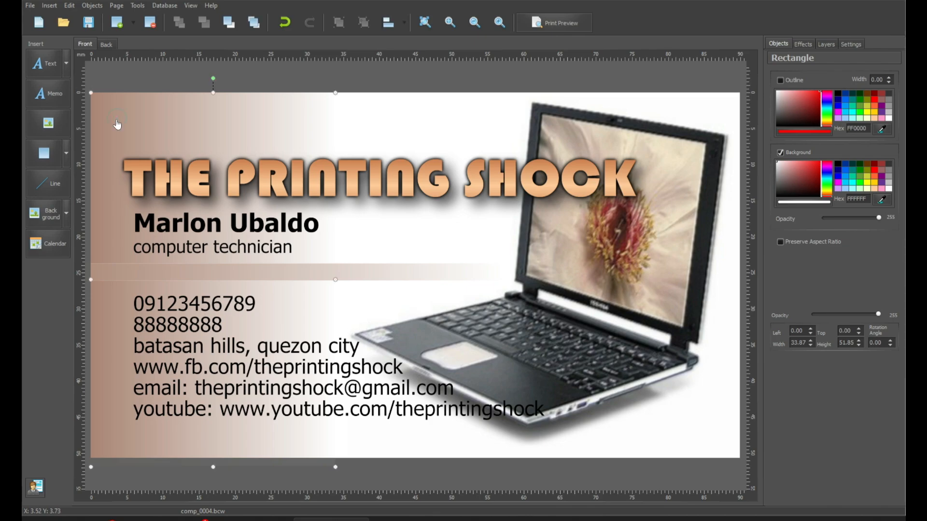
{"action": "key", "text": "Delete"}
{"action": "left_click", "coordinate": [120, 263]}
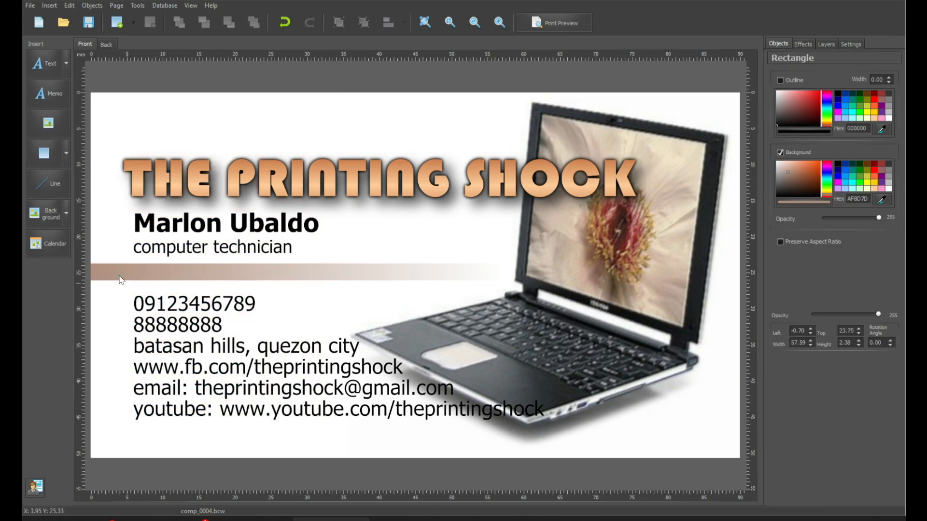
{"action": "key", "text": "Delete"}
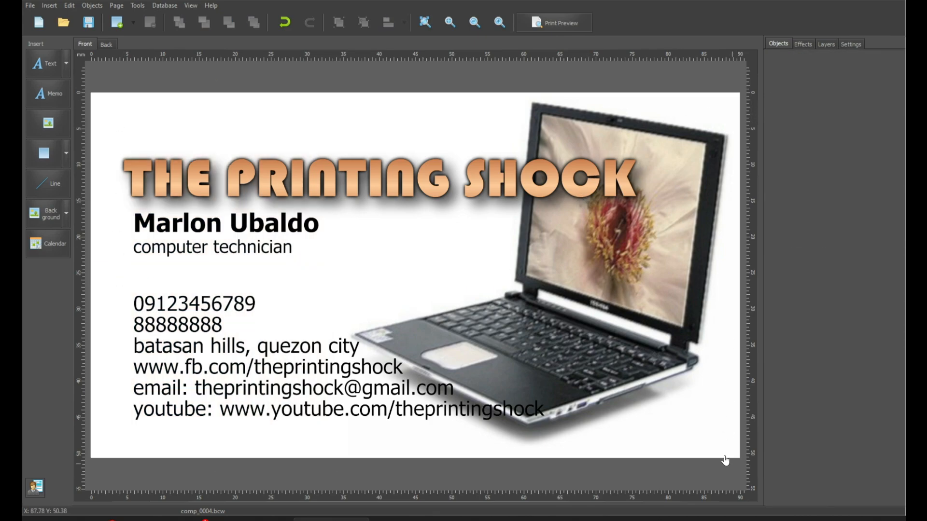
Shrink the laptop picture into the upper right and move the title down and right.
{"action": "left_click", "coordinate": [664, 242]}
{"action": "left_click_drag", "start_coordinate": [739, 95], "coordinate": [509, 306]}
{"action": "left_click_drag", "start_coordinate": [467, 382], "coordinate": [633, 256]}
{"action": "left_click", "coordinate": [414, 188]}
{"action": "left_click_drag", "start_coordinate": [413, 188], "coordinate": [475, 251]}
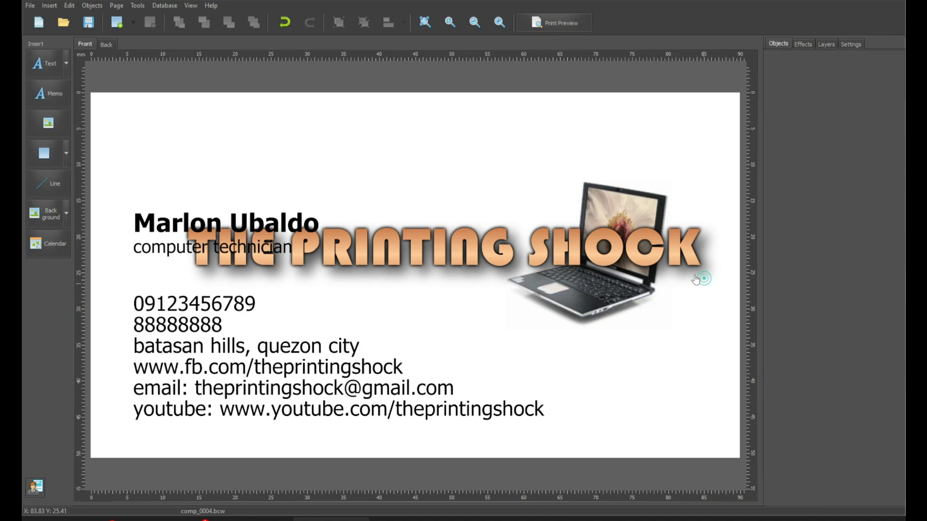
Shrink the title and stack the name, job title and mobile number beneath it.
{"action": "left_click_drag", "start_coordinate": [701, 278], "coordinate": [623, 251]}
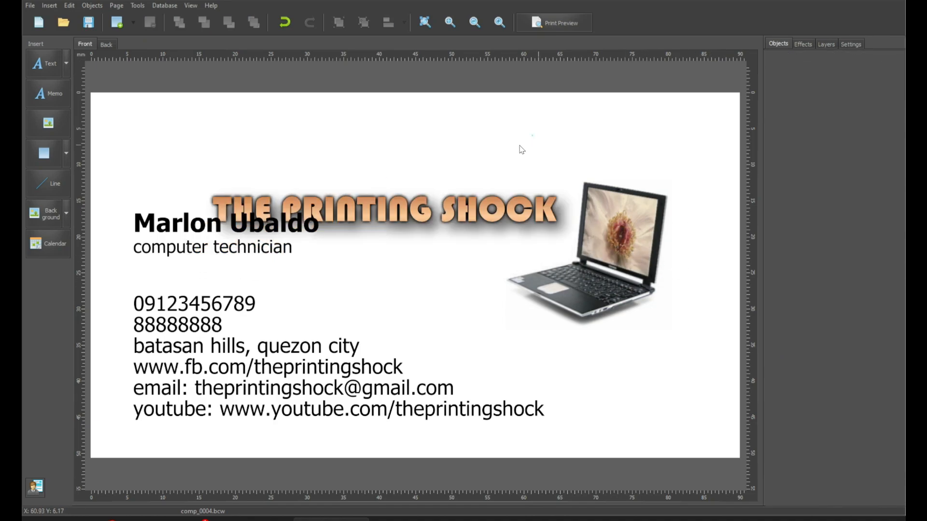
{"action": "left_click_drag", "start_coordinate": [252, 226], "coordinate": [332, 243]}
{"action": "left_click_drag", "start_coordinate": [160, 249], "coordinate": [242, 262]}
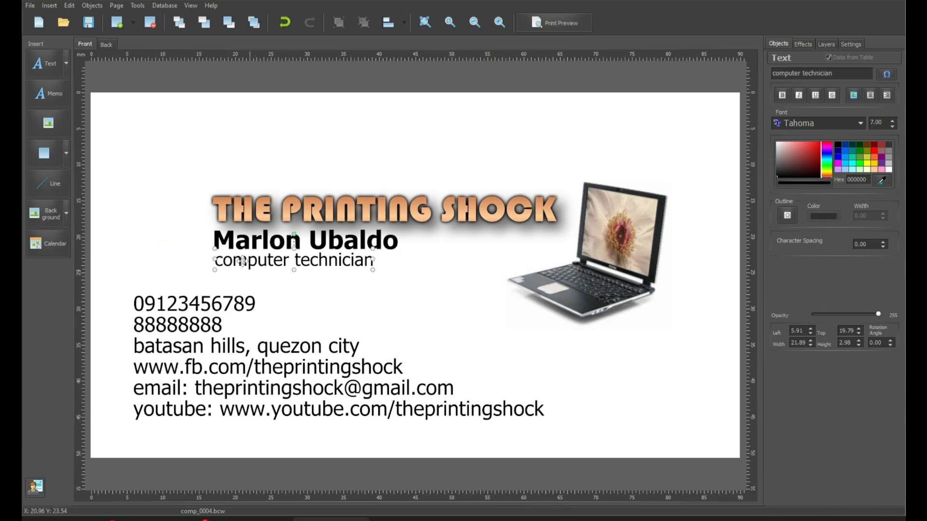
{"action": "left_click_drag", "start_coordinate": [205, 304], "coordinate": [287, 283]}
Select the address, second phone number and remaining contact lines and delete them.
{"action": "left_click", "coordinate": [161, 334]}
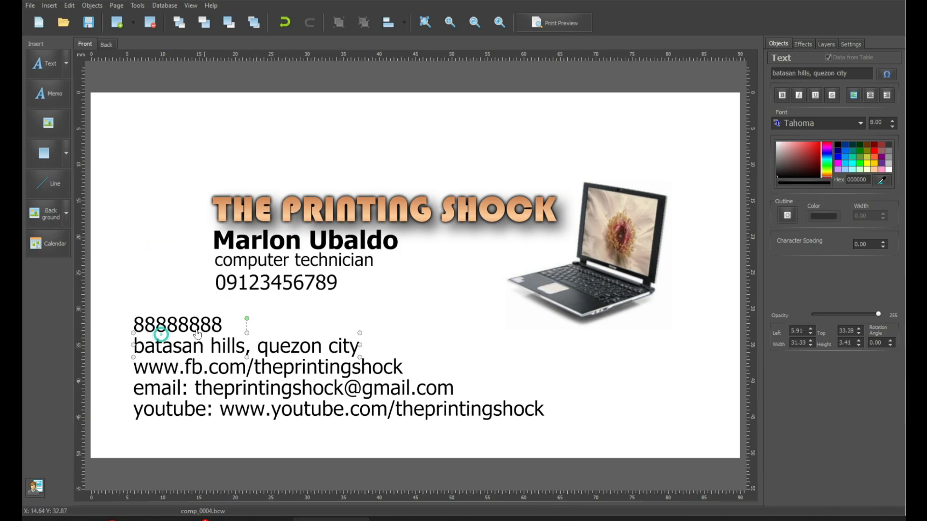
{"action": "left_click", "coordinate": [196, 327]}
{"action": "left_click", "coordinate": [213, 408], "text": "shift"}
{"action": "key", "text": "Delete"}
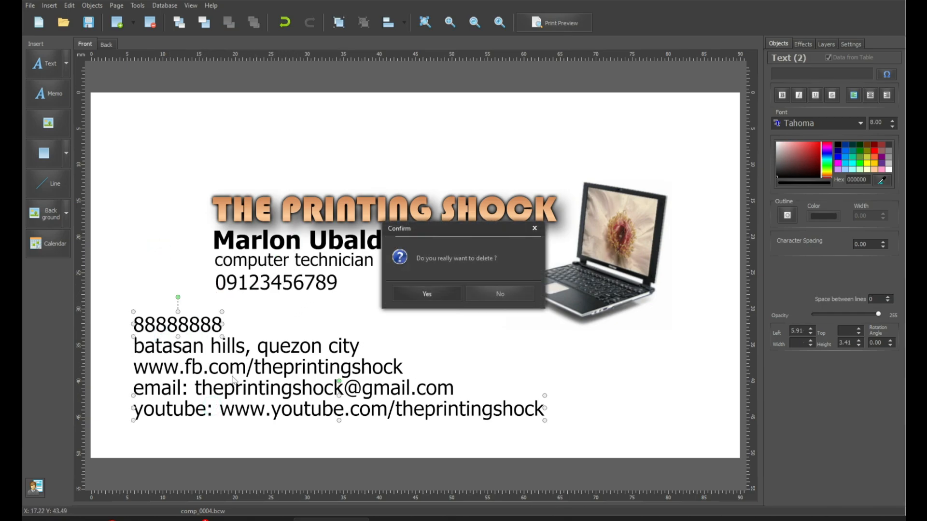